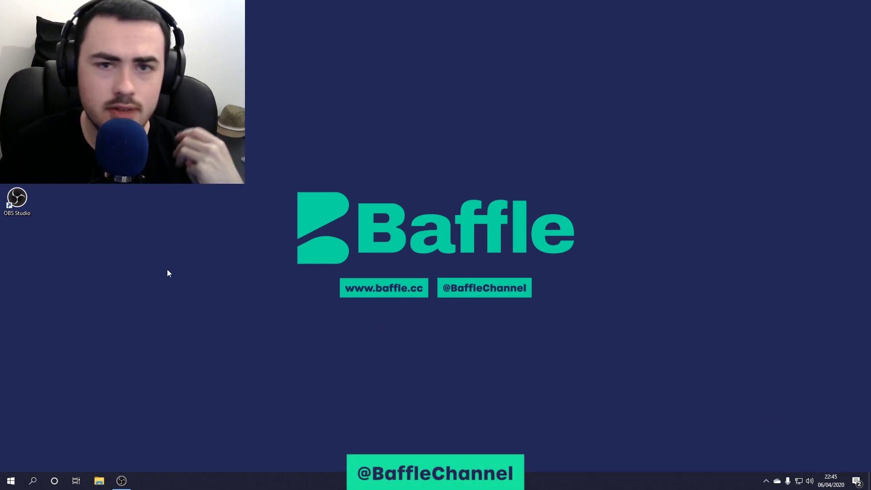
Start a Windows Update check in Settings' Update & Security, then search Start for 'device'
{"action": "left_click", "coordinate": [11, 480]}
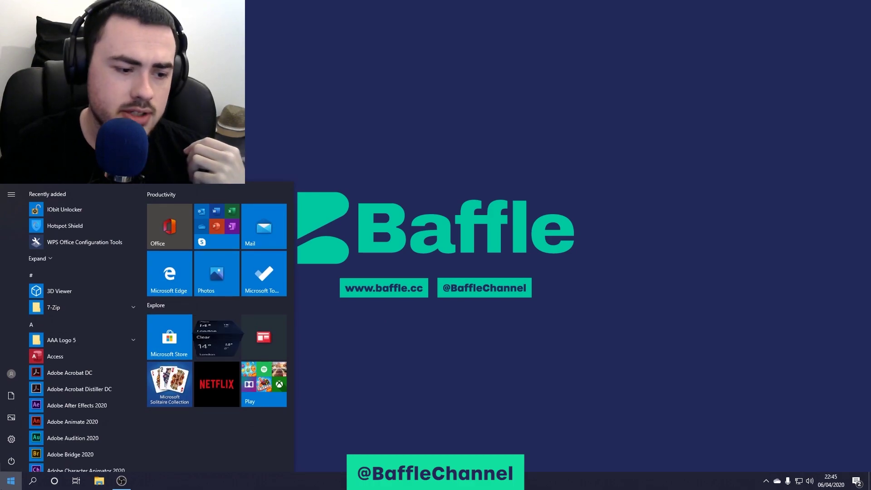
{"action": "left_click", "coordinate": [11, 451]}
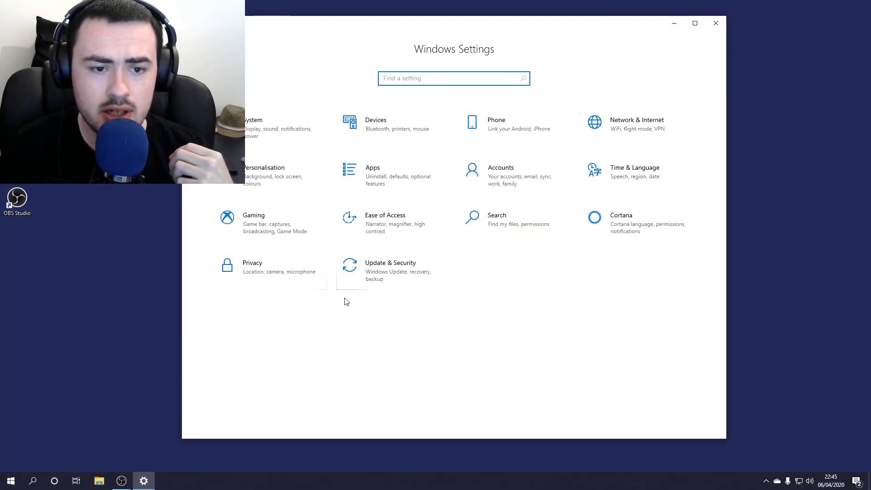
{"action": "left_click", "coordinate": [372, 273]}
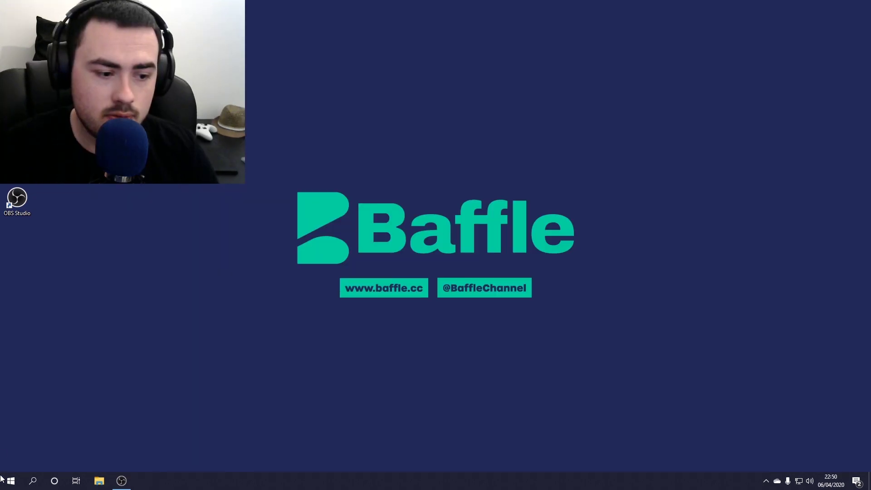
{"action": "left_click", "coordinate": [4, 484]}
{"action": "type", "text": "device"}
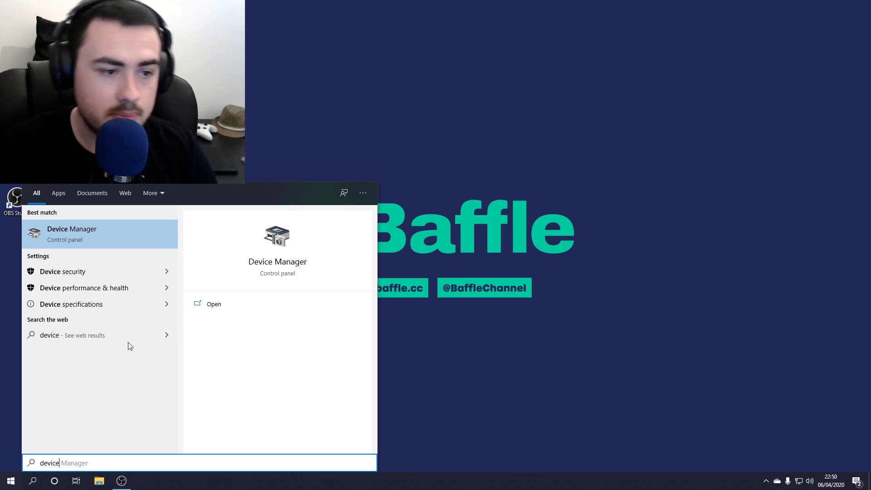
Open Device Manager, enlarge it, and select the NVIDIA GeForce RTX 2080 SUPER under Display adaptors
{"action": "left_click", "coordinate": [111, 229]}
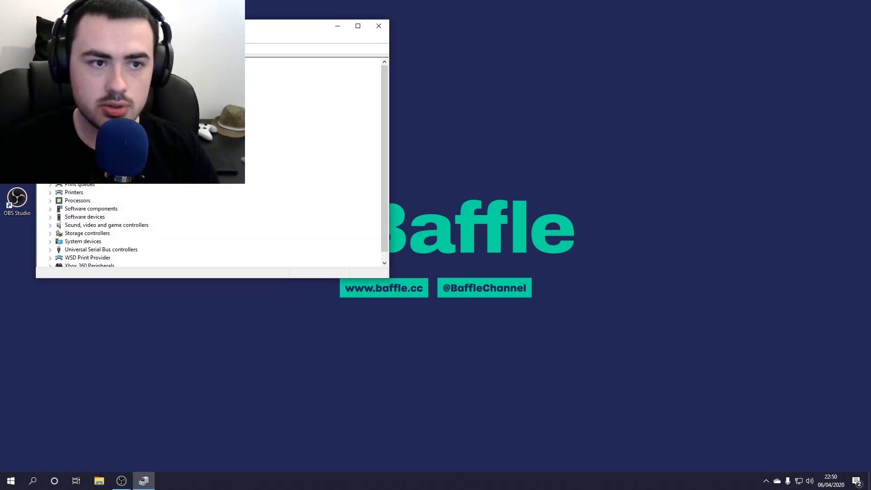
{"action": "left_click_drag", "start_coordinate": [192, 32], "coordinate": [351, 63]}
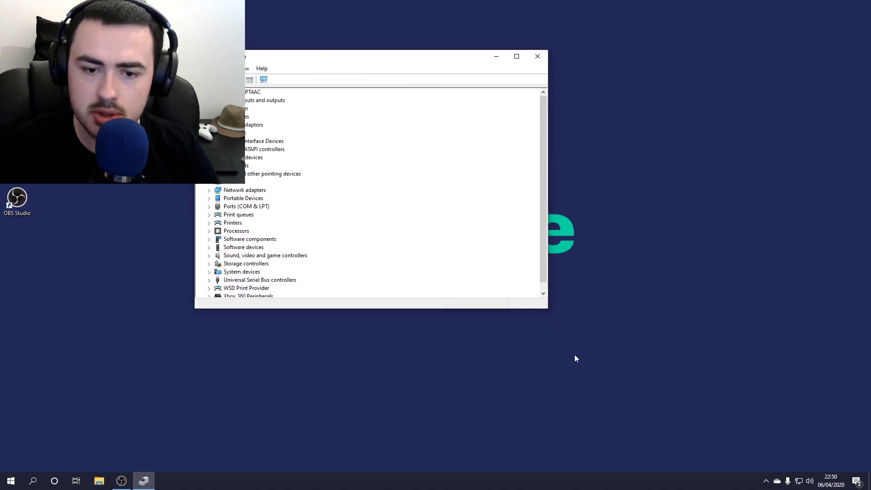
{"action": "left_click_drag", "start_coordinate": [549, 317], "coordinate": [562, 407]}
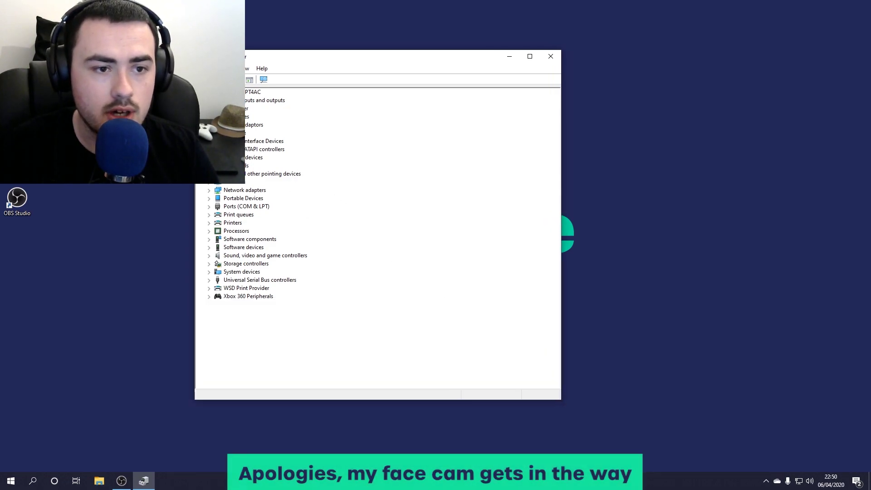
{"action": "left_click", "coordinate": [209, 125]}
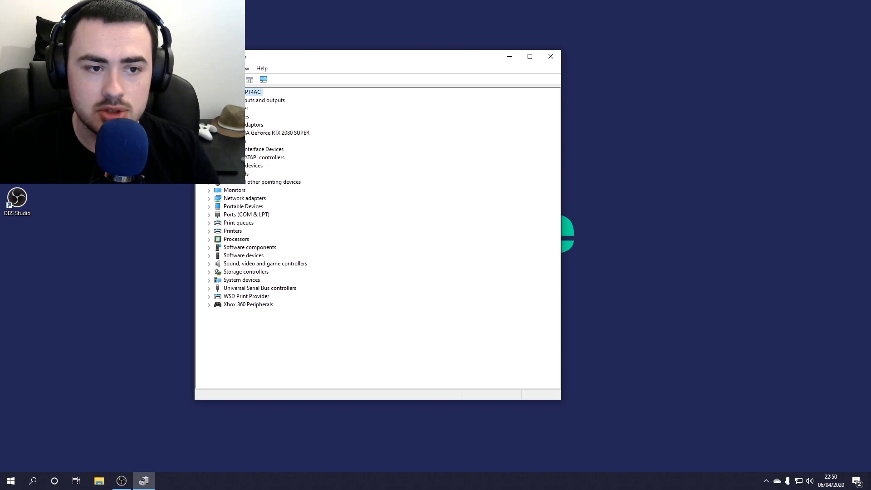
{"action": "left_click", "coordinate": [236, 133]}
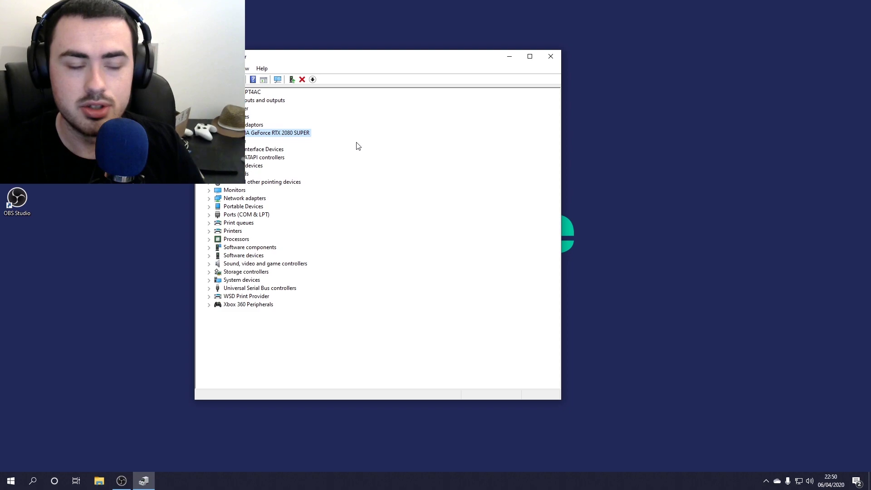
{"action": "right_click", "coordinate": [274, 136]}
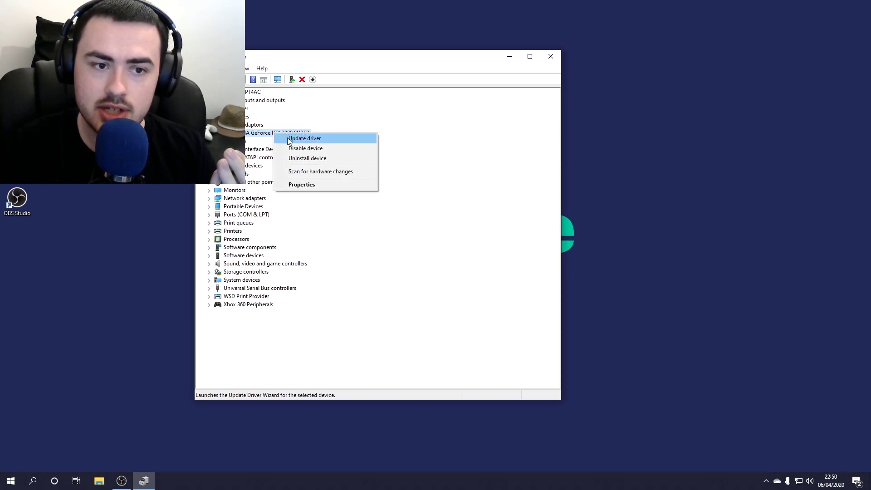
Open Update driver for the RTX 2080 SUPER, then close the wizard without updating
{"action": "left_click", "coordinate": [289, 141]}
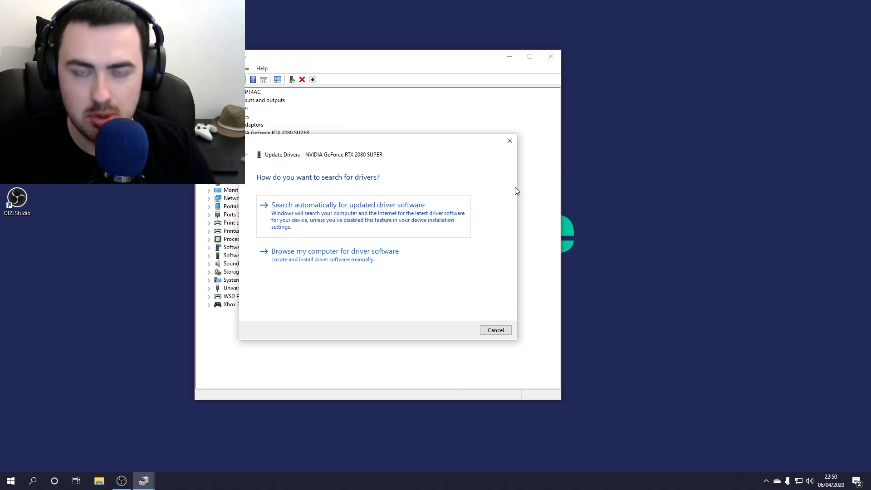
{"action": "left_click", "coordinate": [510, 142]}
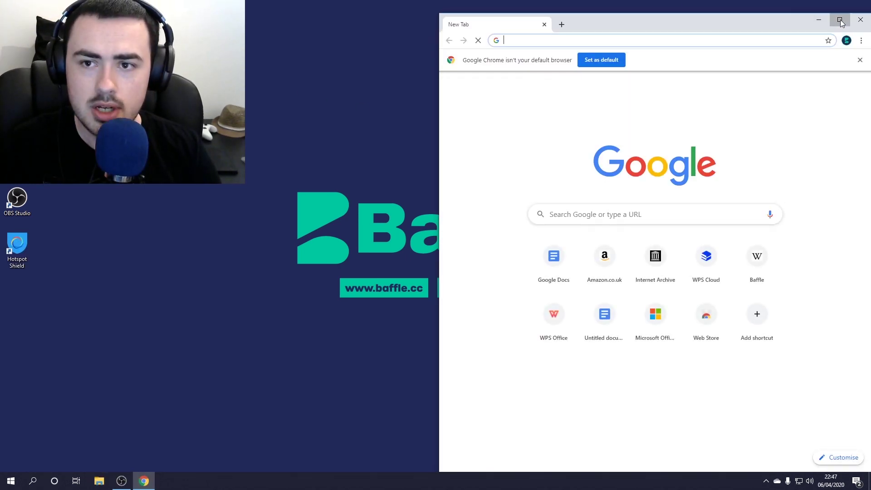
Search the web for 'logitech c270' in Chrome
{"action": "key", "text": "super+Up"}
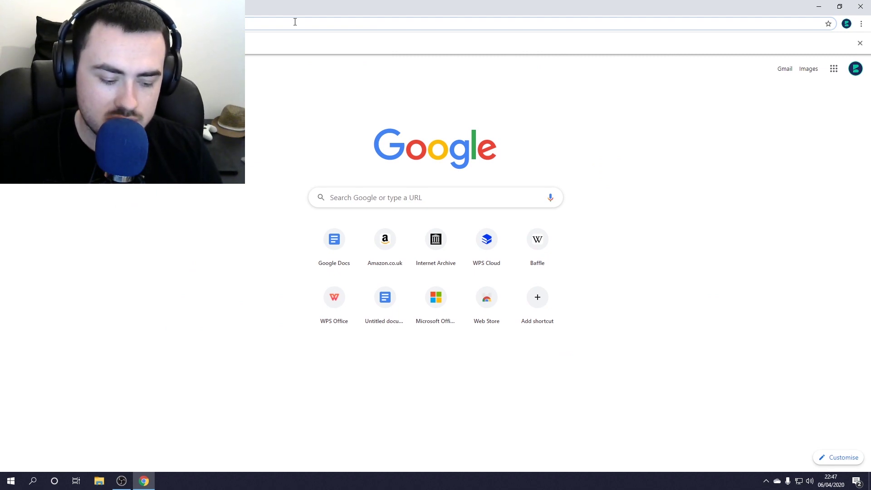
{"action": "left_click", "coordinate": [295, 22]}
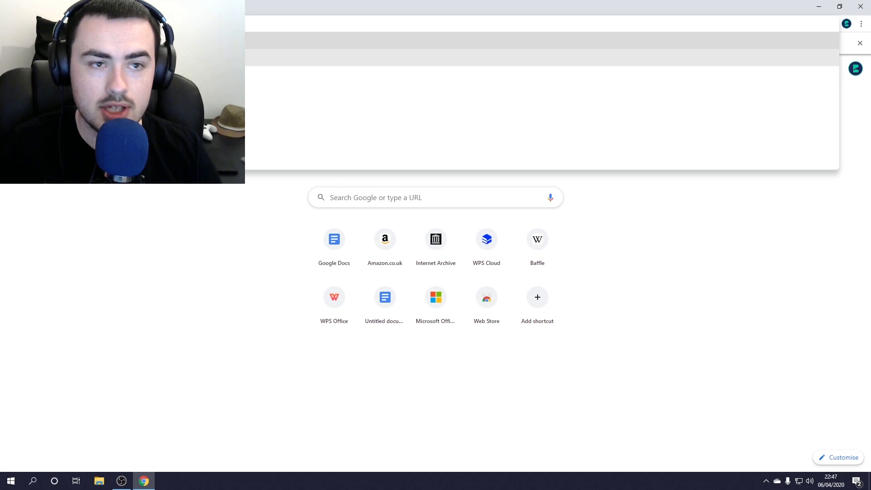
{"action": "key", "text": "Return"}
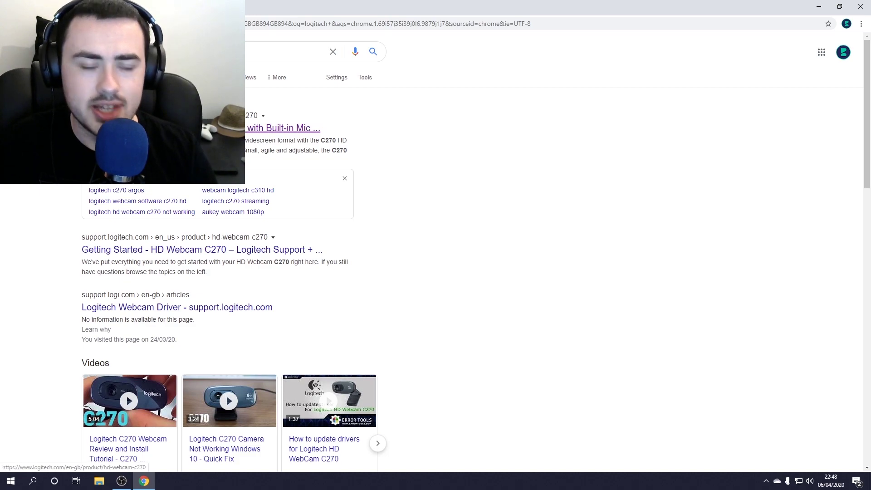
{"action": "scroll", "coordinate": [222, 224], "scroll_direction": "down", "scroll_amount": 1}
{"action": "scroll", "coordinate": [222, 225], "scroll_direction": "down", "scroll_amount": 2}
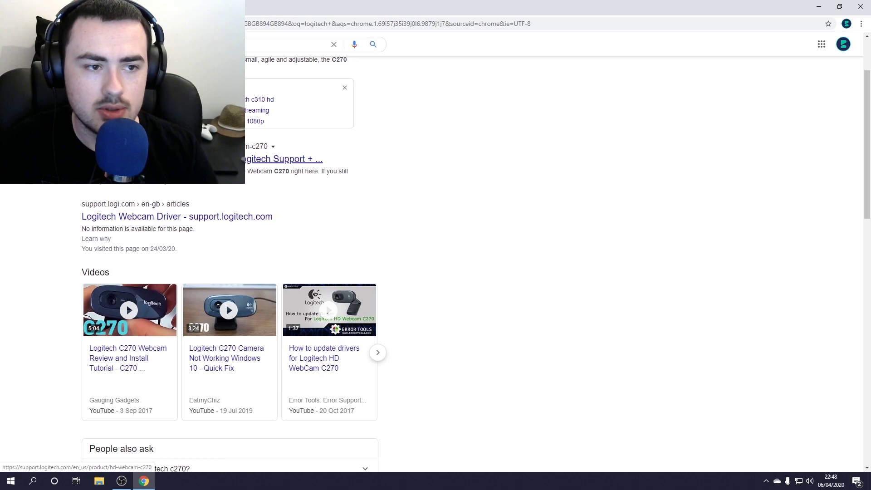
View the HD Webcam C270 Downloads page with Camera Settings 2.10.4, then close Chrome
{"action": "left_click", "coordinate": [236, 158]}
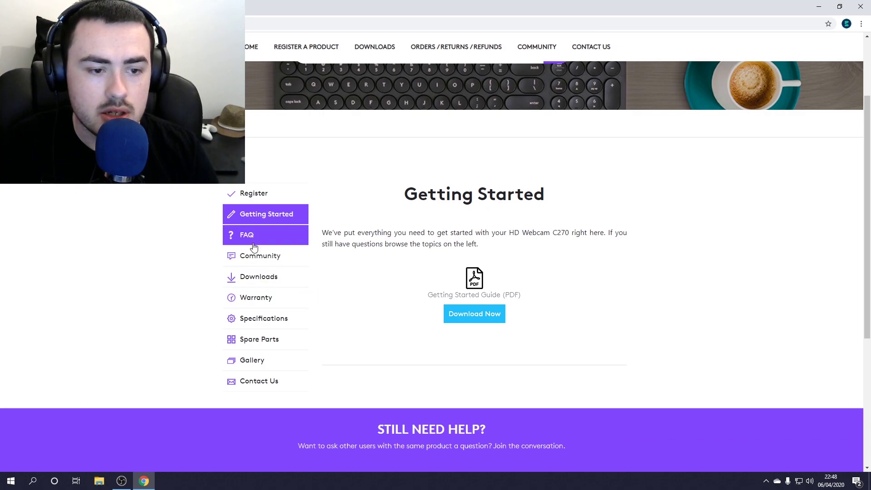
{"action": "left_click", "coordinate": [249, 286]}
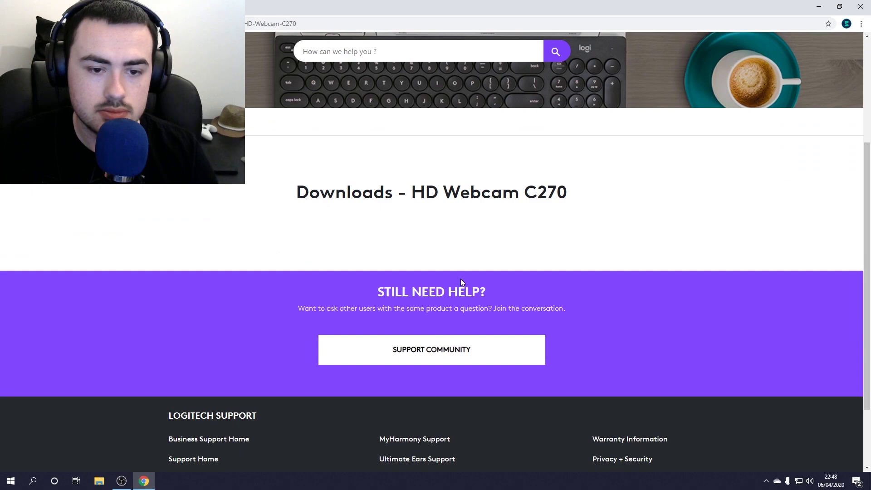
{"action": "scroll", "coordinate": [476, 282], "scroll_direction": "down", "scroll_amount": 3}
{"action": "scroll", "coordinate": [525, 288], "scroll_direction": "up", "scroll_amount": 1}
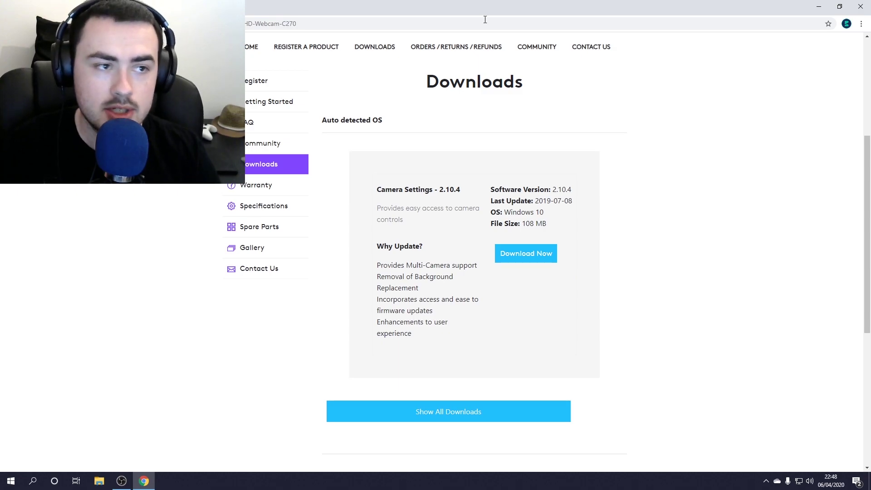
{"action": "left_click", "coordinate": [860, 8]}
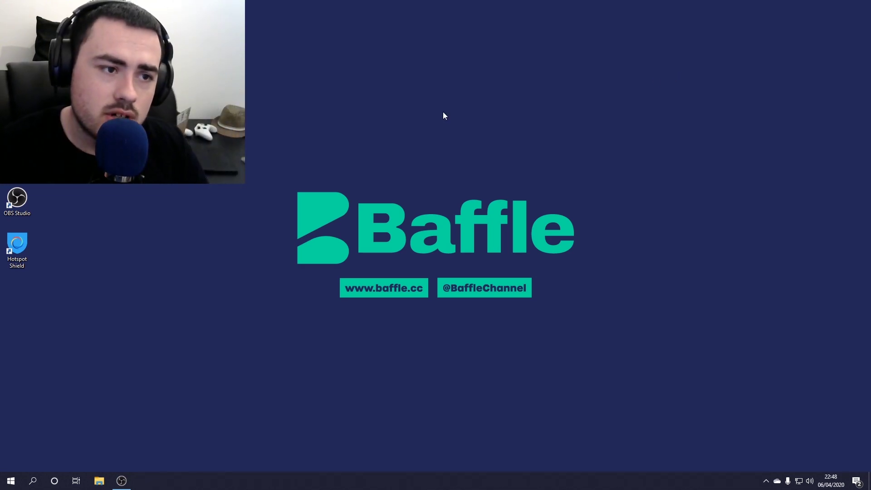
Open Chrome and load NVIDIA's driver download page
{"action": "double_click", "coordinate": [17, 152]}
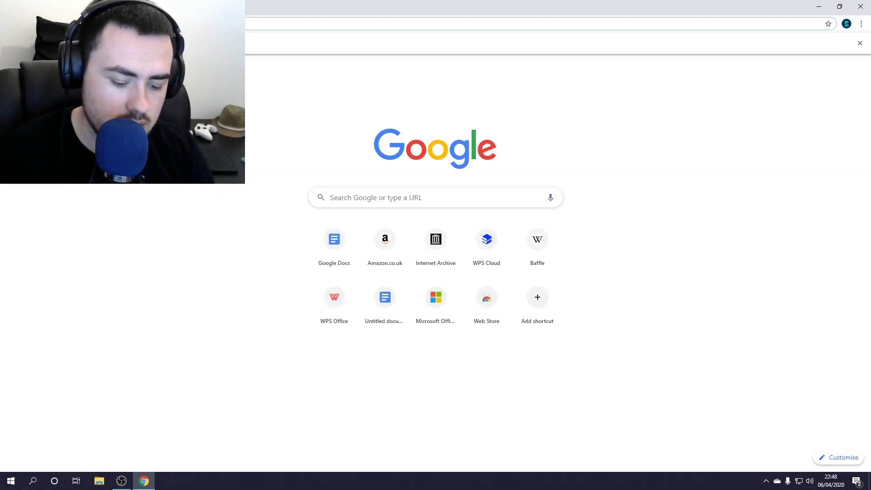
{"action": "type", "text": "nvidia"}
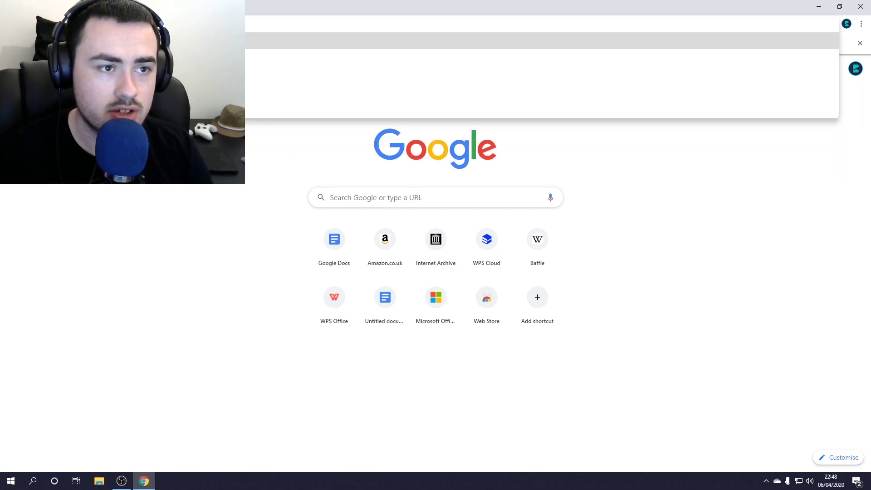
{"action": "key", "text": "Return"}
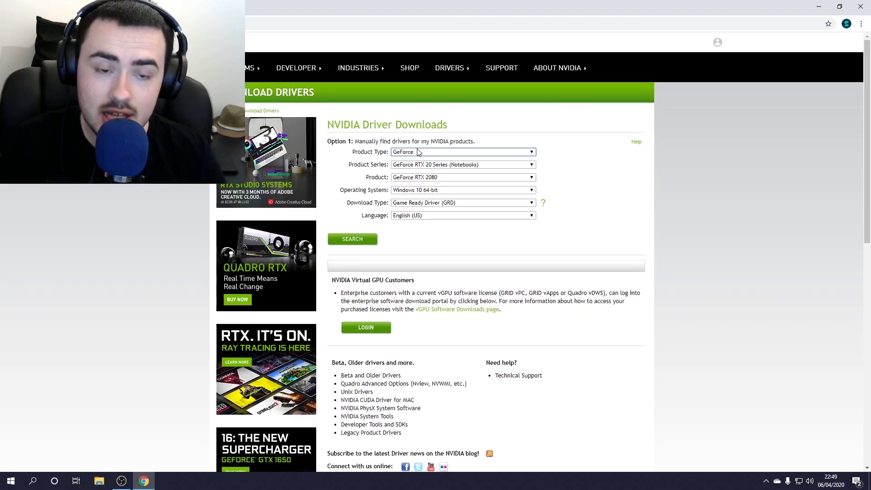
Search for the GeForce RTX 2080 driver for Windows 10 64-bit in English (UK)
{"action": "left_click", "coordinate": [431, 182]}
{"action": "left_click", "coordinate": [436, 186]}
{"action": "left_click", "coordinate": [438, 190]}
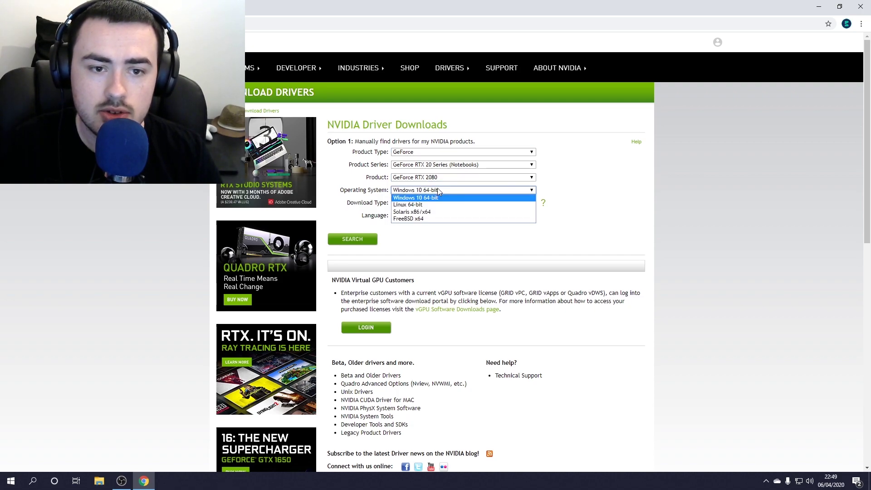
{"action": "left_click", "coordinate": [434, 199]}
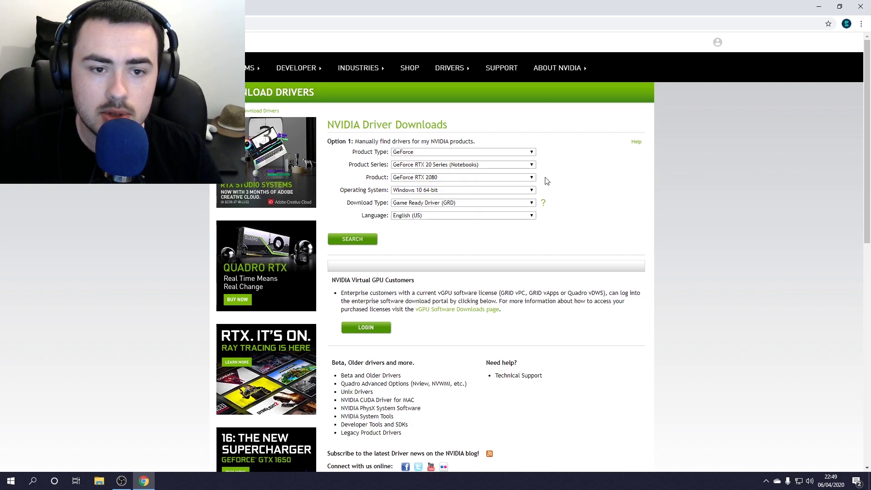
{"action": "left_click", "coordinate": [429, 216]}
{"action": "left_click", "coordinate": [419, 225]}
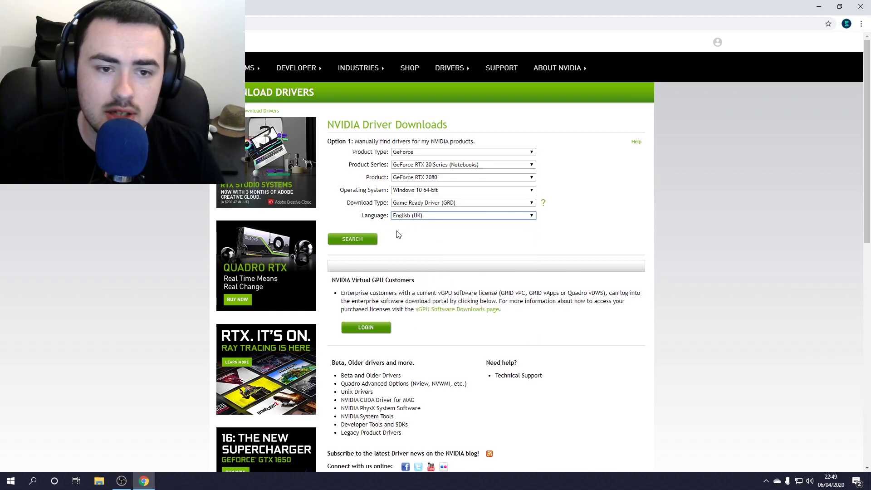
{"action": "left_click", "coordinate": [365, 239]}
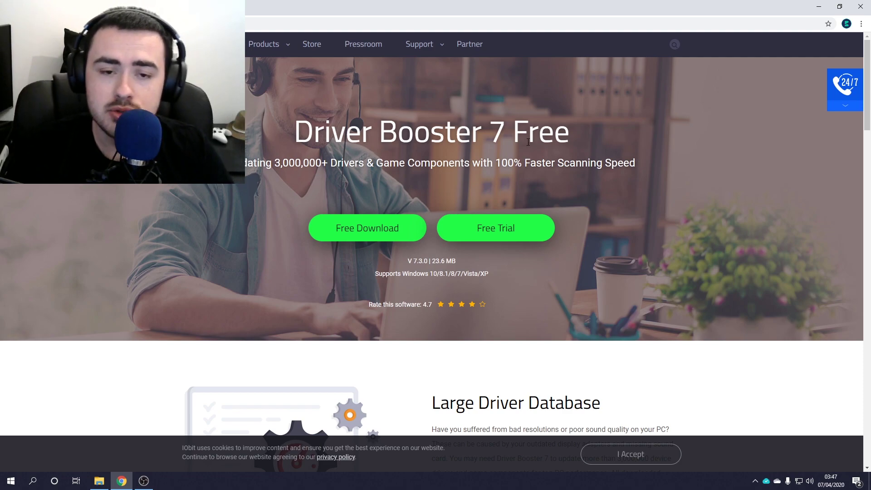
{"action": "scroll", "coordinate": [474, 277], "scroll_direction": "down", "scroll_amount": 6}
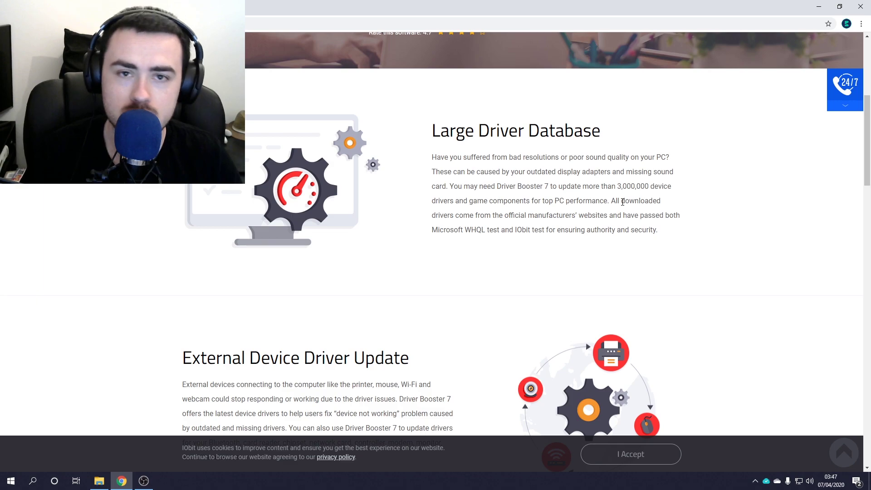
{"action": "scroll", "coordinate": [577, 217], "scroll_direction": "down", "scroll_amount": 4}
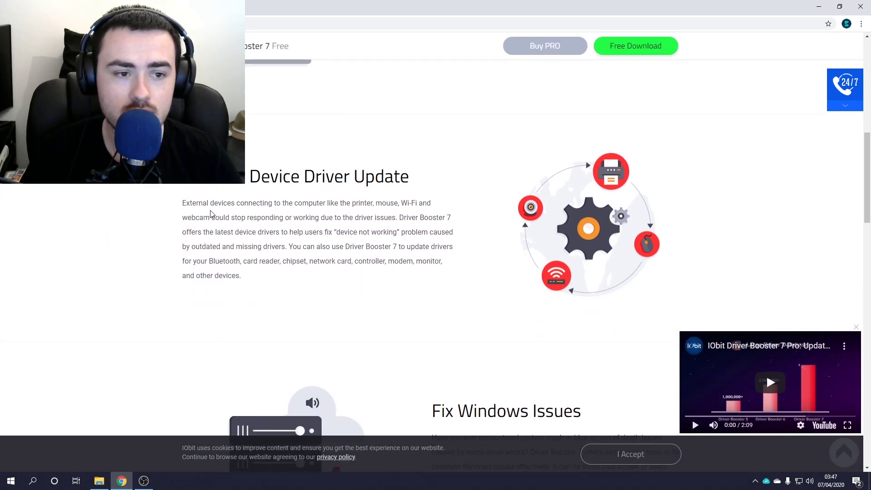
{"action": "scroll", "coordinate": [306, 246], "scroll_direction": "down", "scroll_amount": 5}
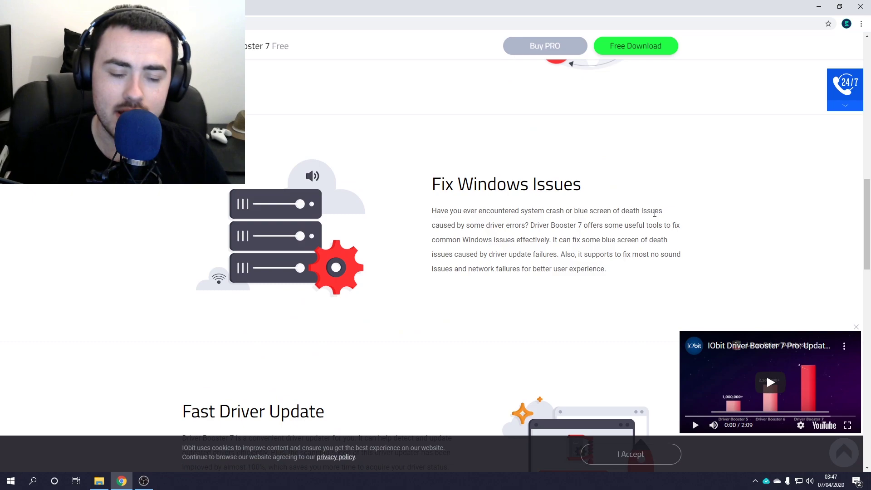
{"action": "scroll", "coordinate": [654, 214], "scroll_direction": "down", "scroll_amount": 4}
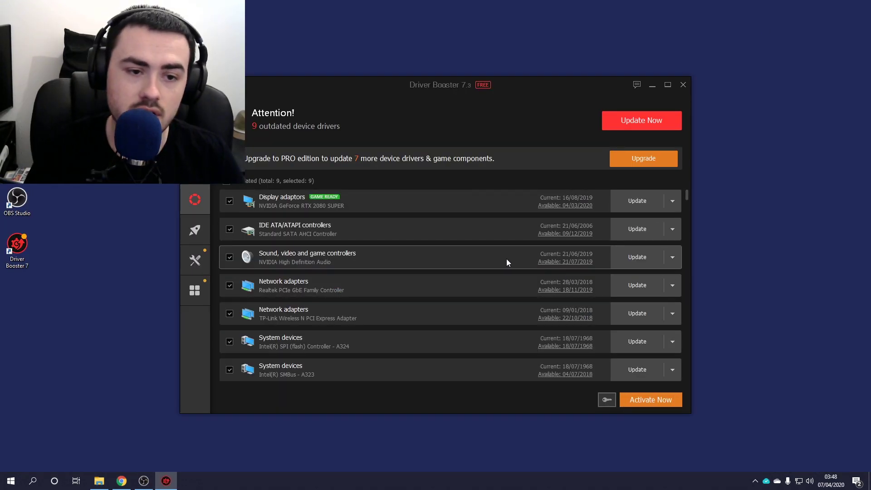
{"action": "mouse_move", "coordinate": [478, 163]}
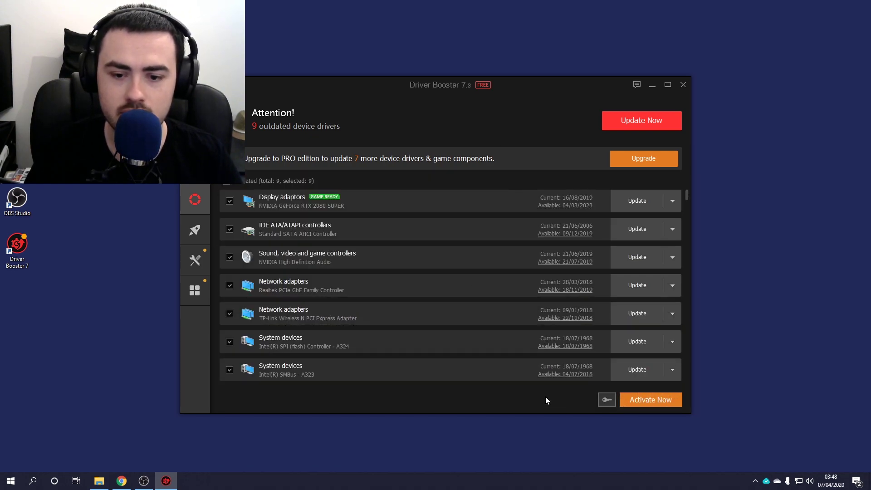
{"action": "scroll", "coordinate": [546, 396], "scroll_direction": "down", "scroll_amount": 3}
{"action": "scroll", "coordinate": [545, 397], "scroll_direction": "up", "scroll_amount": 3}
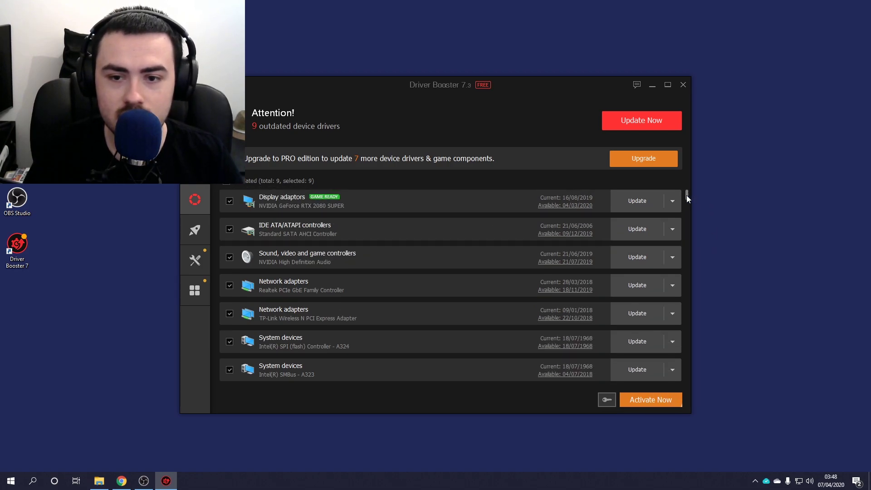
{"action": "mouse_move", "coordinate": [687, 196]}
{"action": "left_mouse_down"}
{"action": "mouse_move", "coordinate": [682, 257]}
{"action": "mouse_move", "coordinate": [679, 186]}
{"action": "mouse_move", "coordinate": [682, 204]}
{"action": "left_mouse_up"}
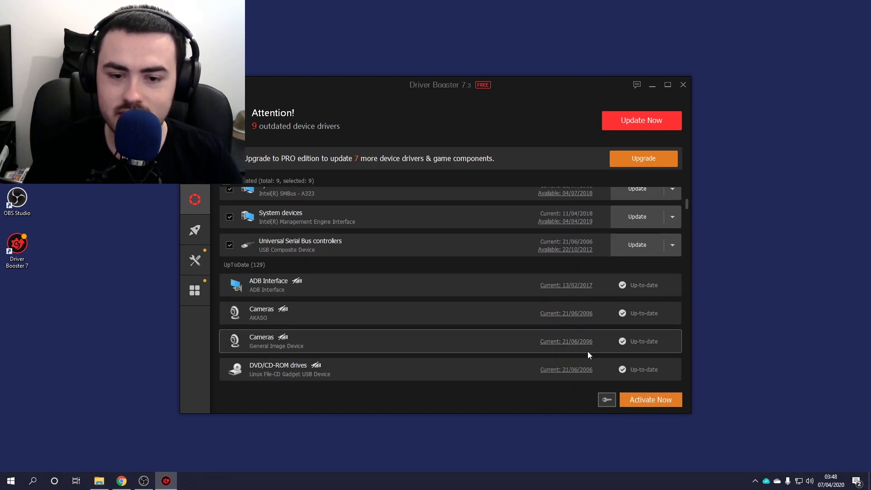
{"action": "scroll", "coordinate": [651, 299], "scroll_direction": "up", "scroll_amount": 5}
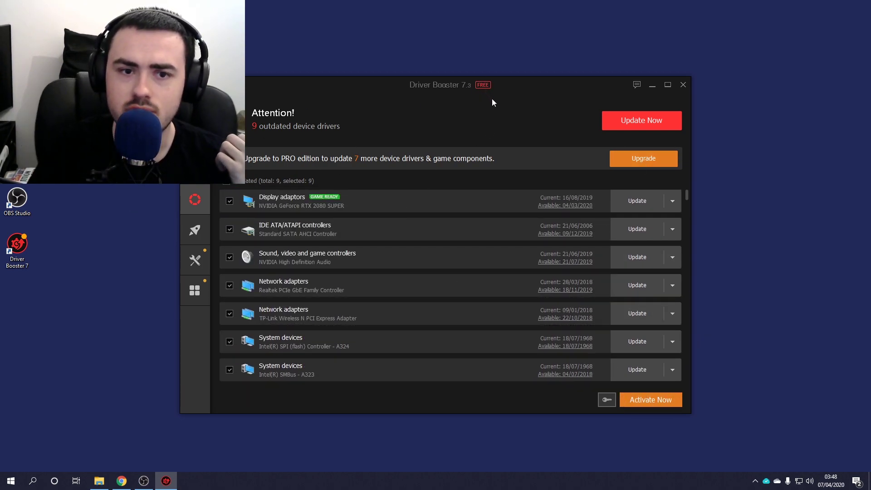
{"action": "left_click", "coordinate": [339, 164]}
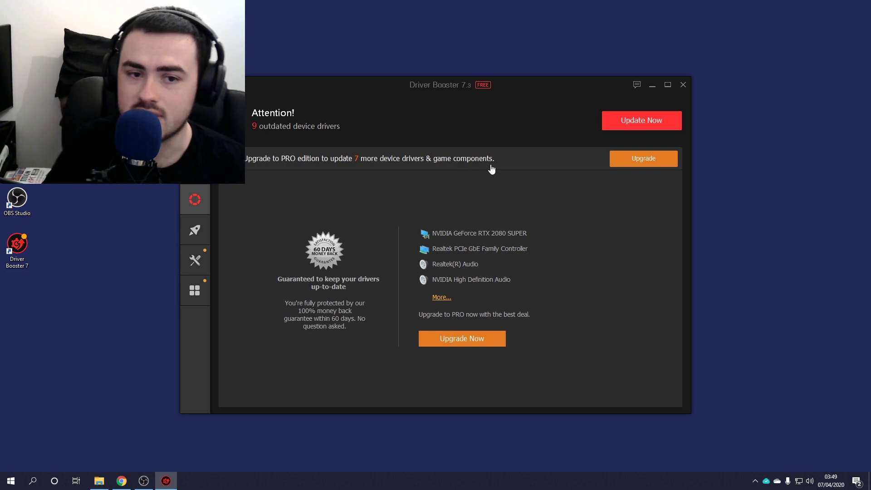
{"action": "left_click", "coordinate": [526, 167]}
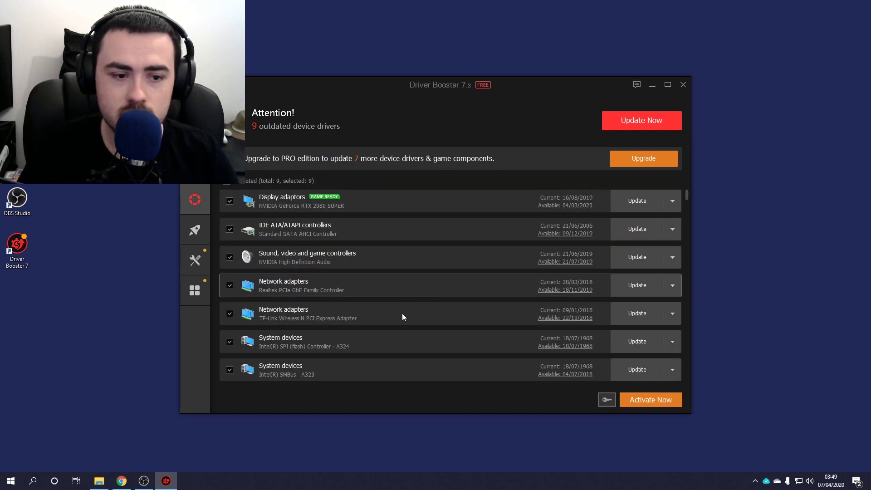
{"action": "scroll", "coordinate": [362, 295], "scroll_direction": "down", "scroll_amount": 3}
{"action": "scroll", "coordinate": [479, 291], "scroll_direction": "up", "scroll_amount": 3}
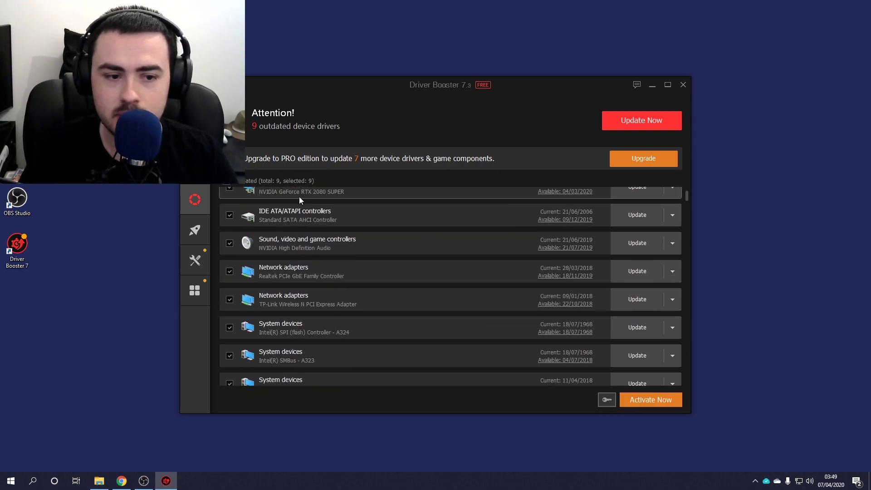
{"action": "scroll", "coordinate": [630, 204], "scroll_direction": "up", "scroll_amount": 1}
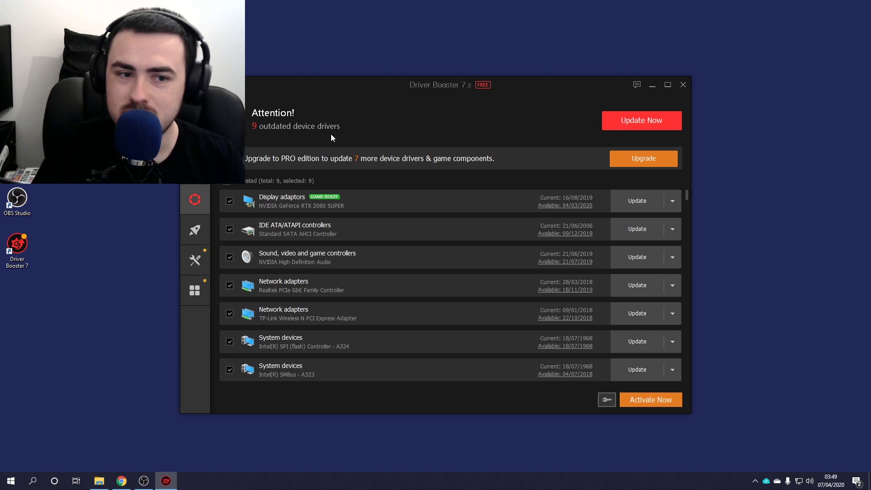
Update all 9 outdated drivers, accepting the Installation Notices to begin installing
{"action": "left_click", "coordinate": [634, 119]}
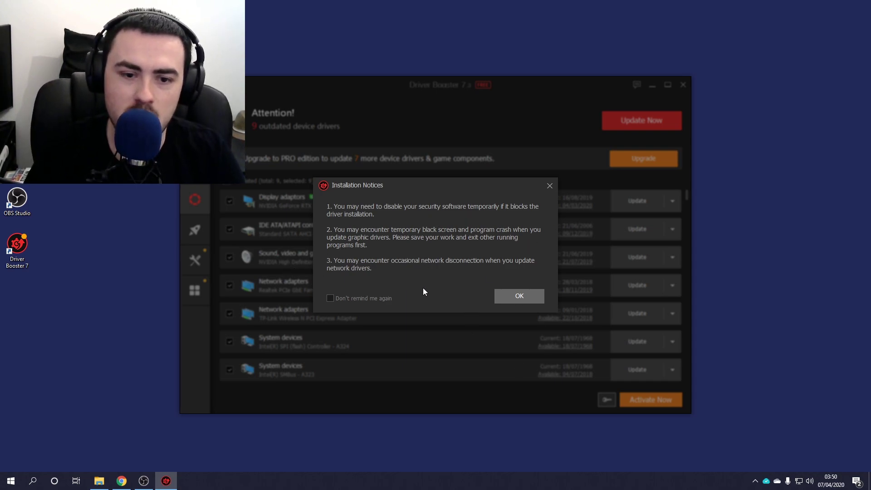
{"action": "left_click", "coordinate": [518, 293]}
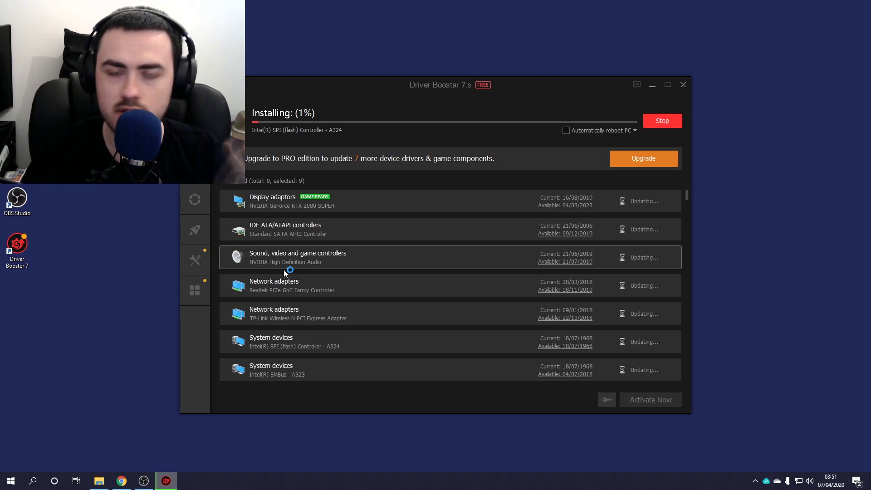
{"action": "left_click", "coordinate": [122, 481]}
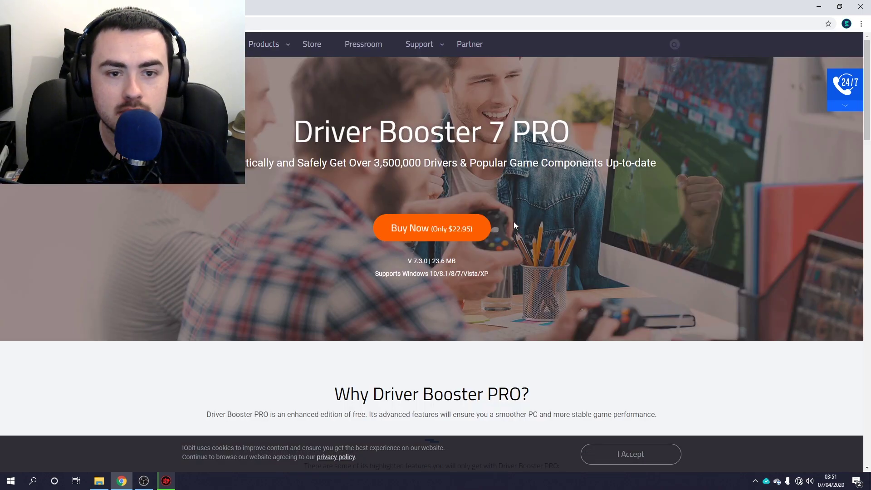
Review the Driver Booster 7 PRO Free-vs-PRO comparison, dismissing the SystemCare notification, then minimize Chrome
{"action": "scroll", "coordinate": [541, 232], "scroll_direction": "down", "scroll_amount": 10}
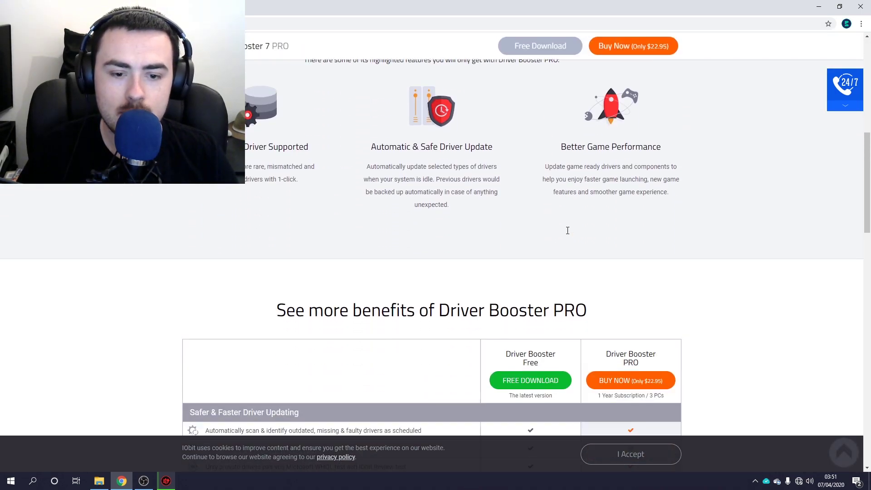
{"action": "scroll", "coordinate": [460, 168], "scroll_direction": "down", "scroll_amount": 3}
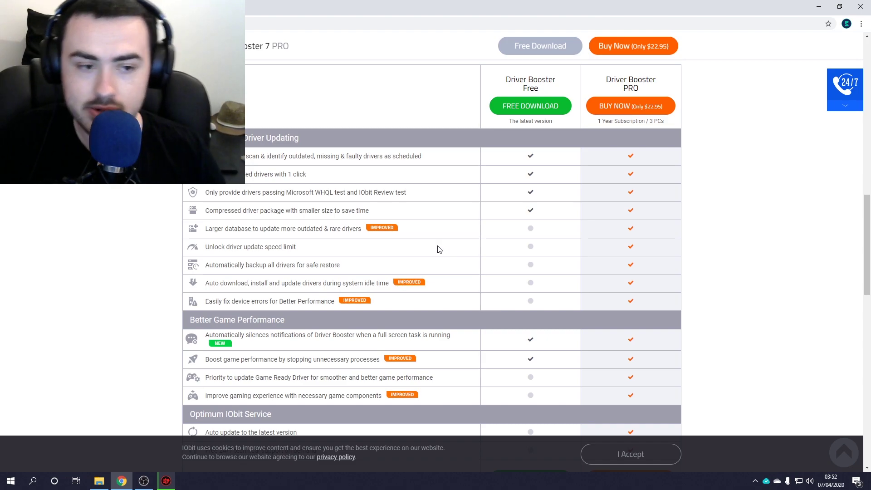
{"action": "scroll", "coordinate": [439, 249], "scroll_direction": "down", "scroll_amount": 2}
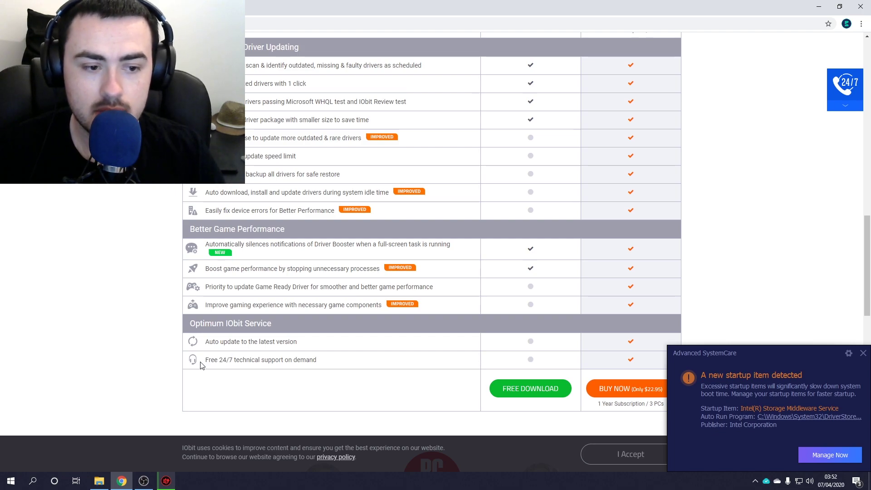
{"action": "left_click", "coordinate": [863, 353]}
{"action": "scroll", "coordinate": [403, 209], "scroll_direction": "down", "scroll_amount": 6}
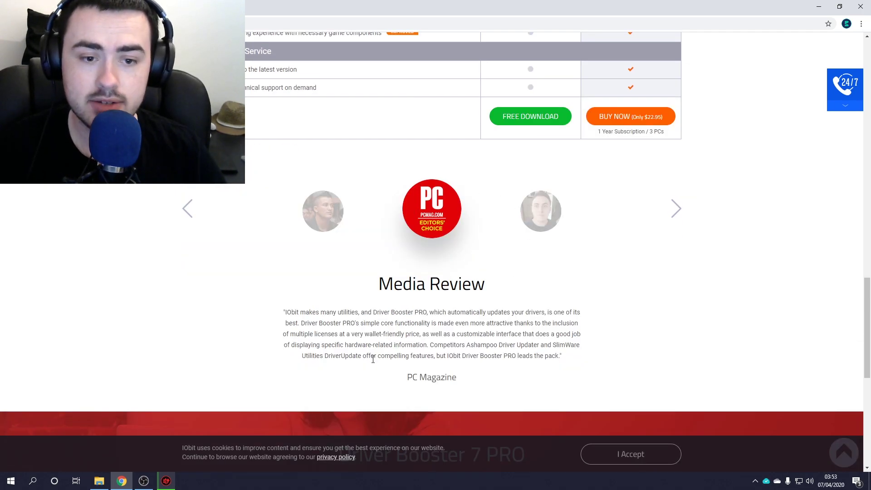
{"action": "scroll", "coordinate": [669, 327], "scroll_direction": "down", "scroll_amount": 4}
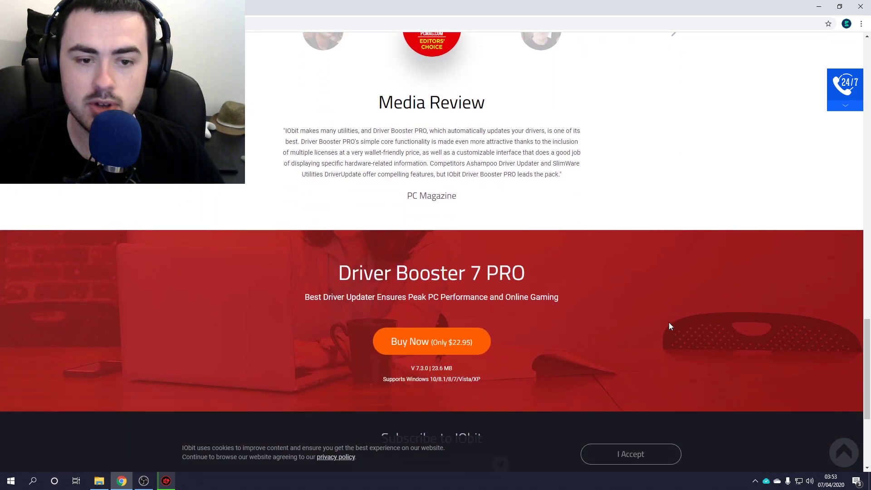
{"action": "scroll", "coordinate": [669, 327], "scroll_direction": "up", "scroll_amount": 20}
{"action": "scroll", "coordinate": [670, 325], "scroll_direction": "up", "scroll_amount": 2}
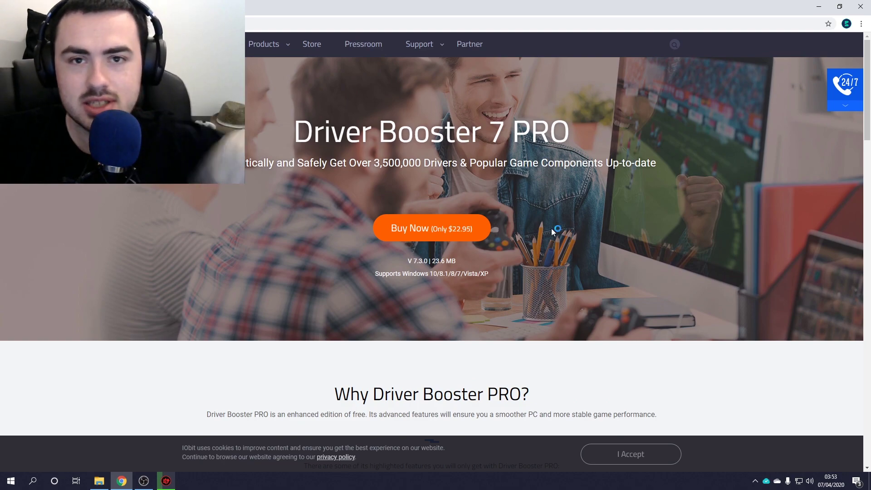
{"action": "left_click", "coordinate": [819, 7]}
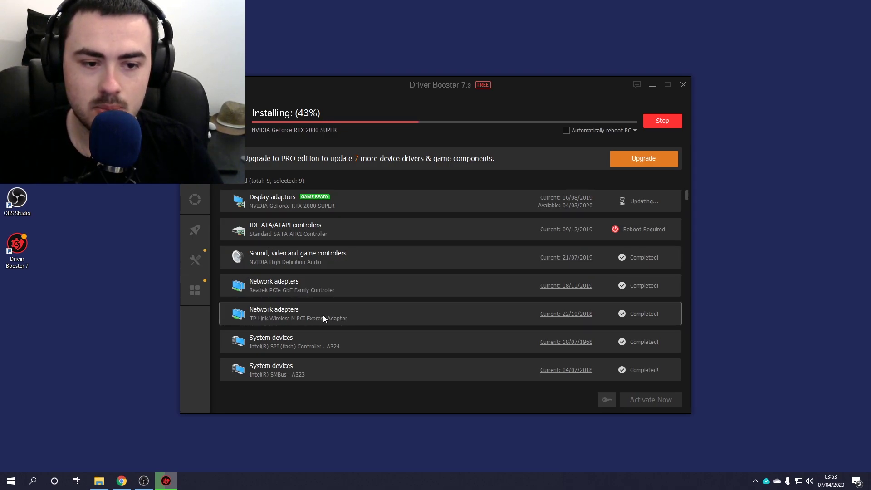
Scroll the Driver Booster install list while the driver updates finish
{"action": "scroll", "coordinate": [279, 349], "scroll_direction": "down", "scroll_amount": 3}
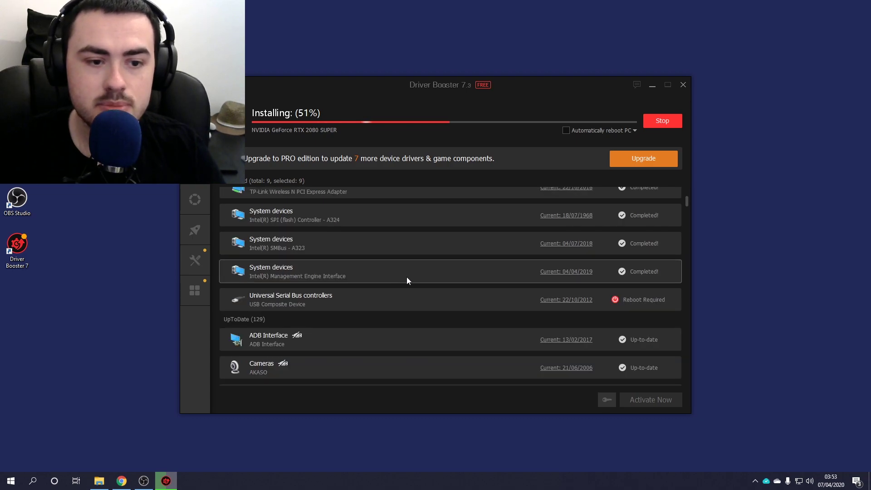
{"action": "scroll", "coordinate": [677, 284], "scroll_direction": "up", "scroll_amount": 2}
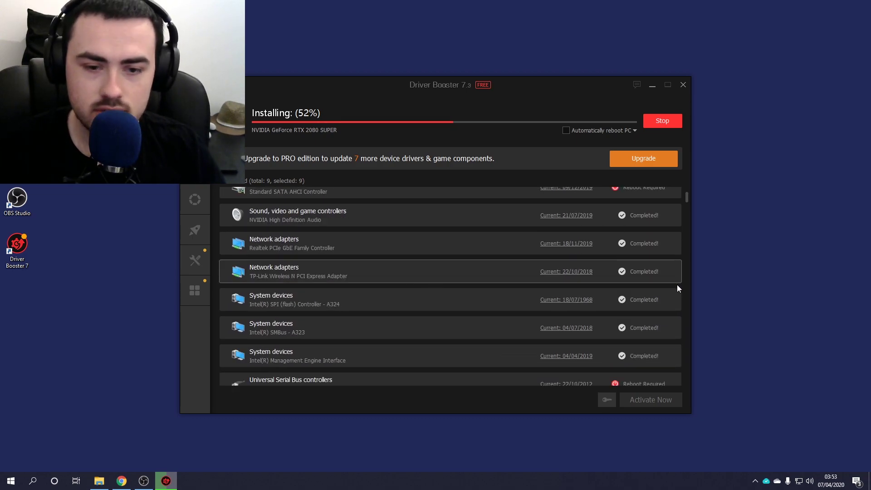
{"action": "scroll", "coordinate": [676, 285], "scroll_direction": "down", "scroll_amount": 2}
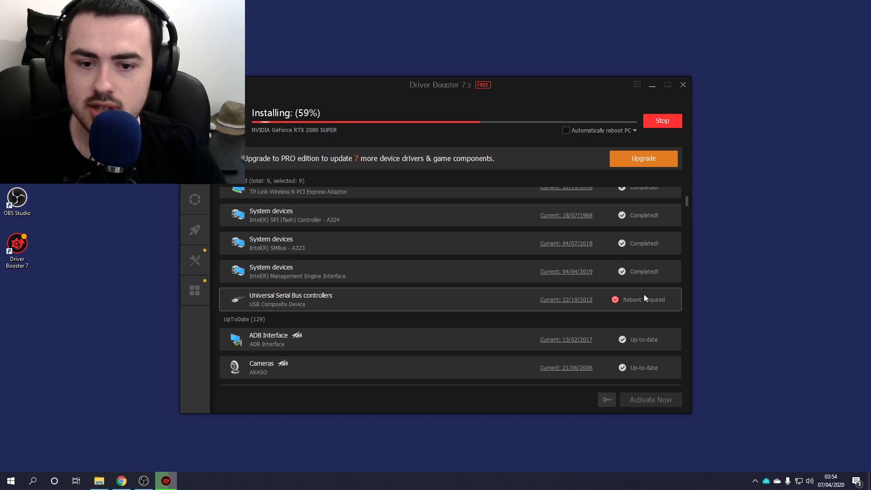
{"action": "scroll", "coordinate": [633, 301], "scroll_direction": "up", "scroll_amount": 5}
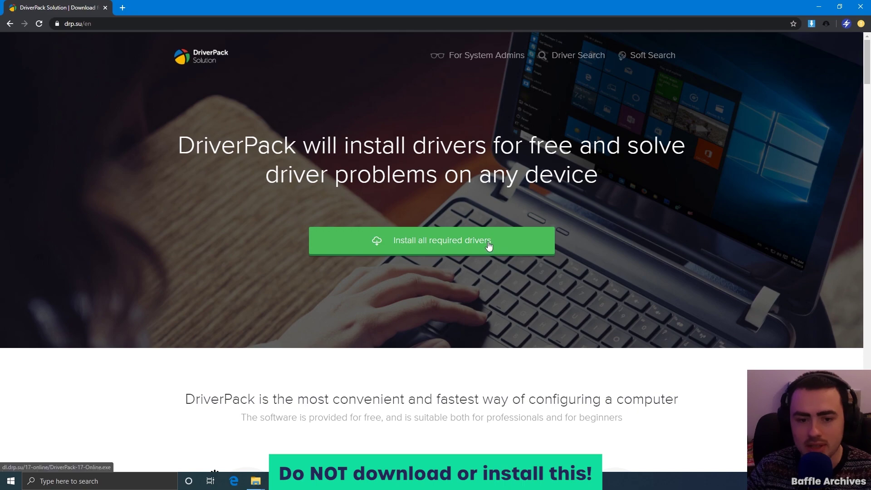
Download DriverPack via 'Install all required drivers' on drp.su
{"action": "left_click", "coordinate": [449, 240]}
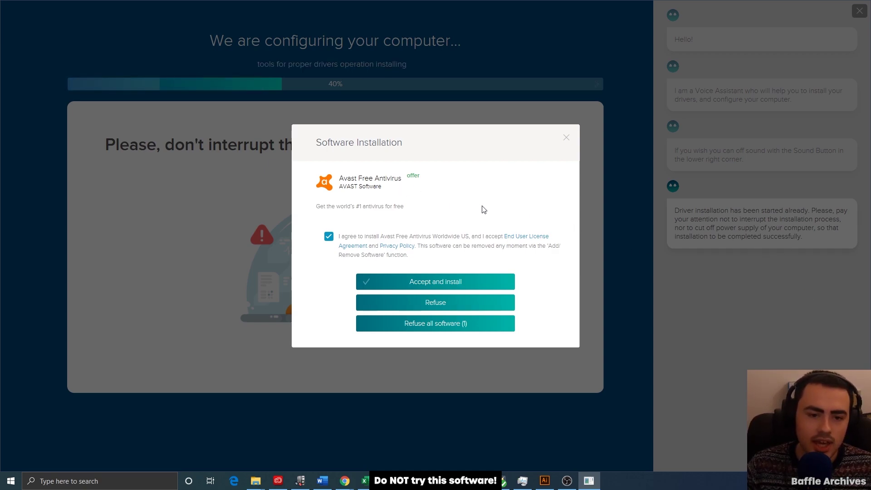
Refuse all bundled software offers, then return to the DriverPack installation screen after Opera opens
{"action": "left_click", "coordinate": [447, 324]}
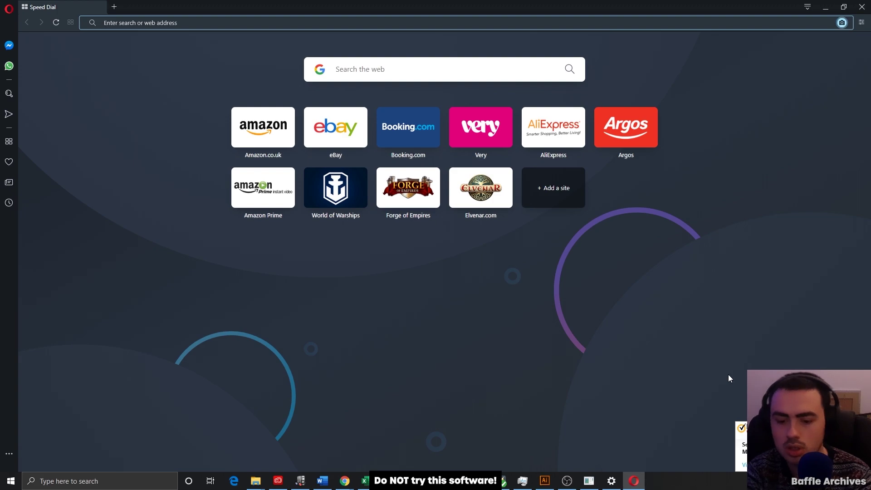
{"action": "left_click", "coordinate": [862, 6]}
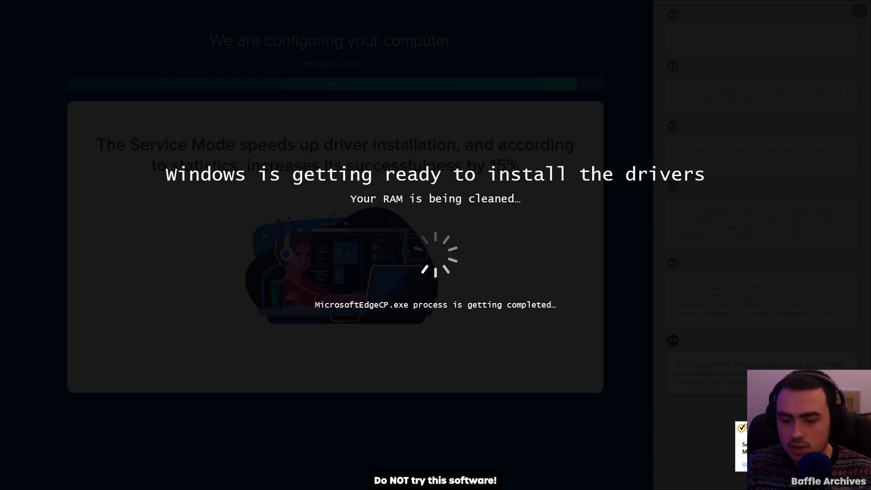
Open Norton's Security History from its notification, then bring the Settings window forward
{"action": "left_click", "coordinate": [743, 454]}
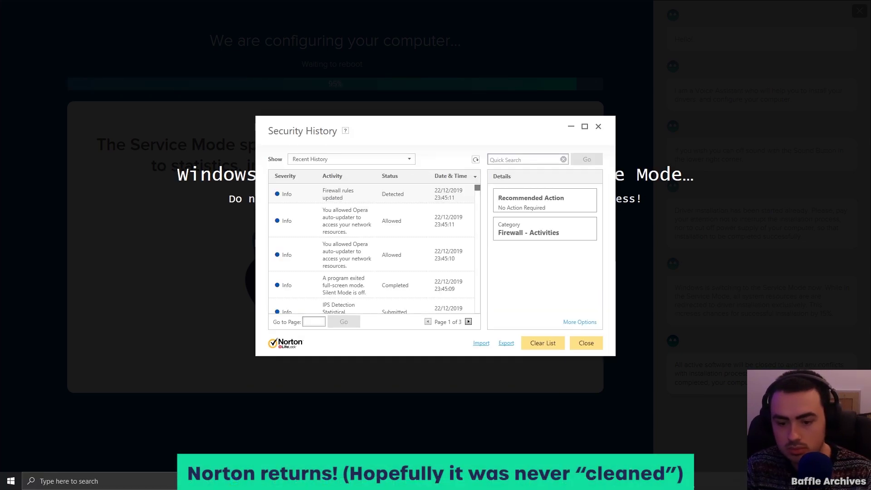
{"action": "right_click", "coordinate": [638, 482]}
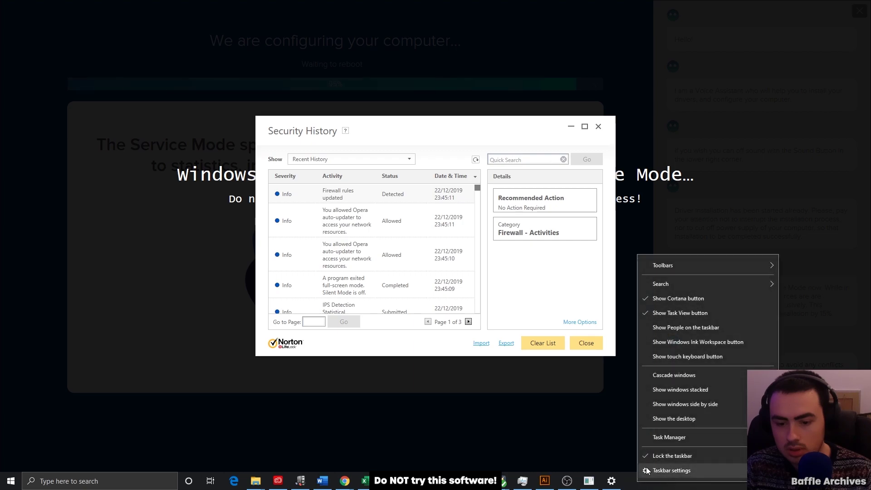
{"action": "left_click", "coordinate": [612, 481]}
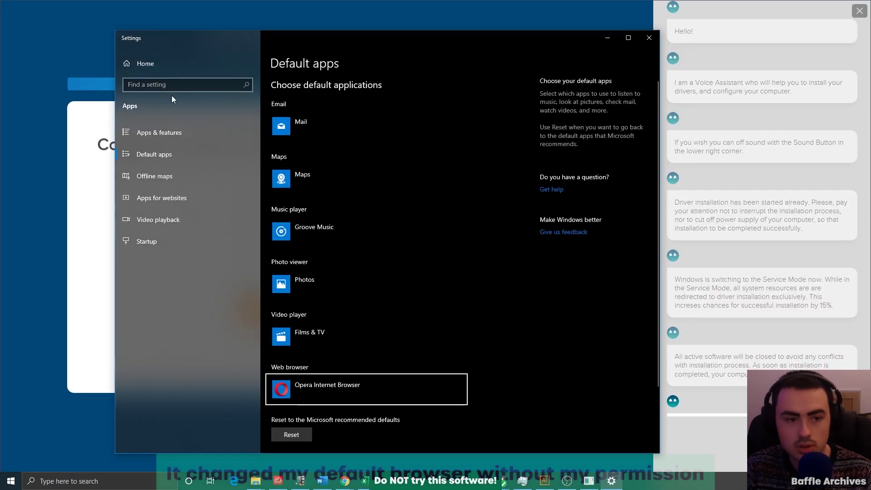
Search Settings for 'driver', then clear the search box on the Default apps page
{"action": "left_click", "coordinate": [169, 86]}
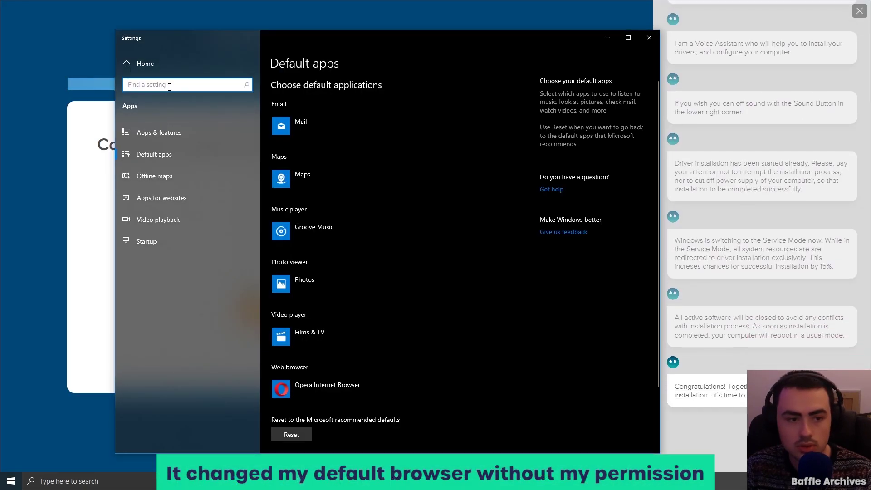
{"action": "type", "text": "driver"}
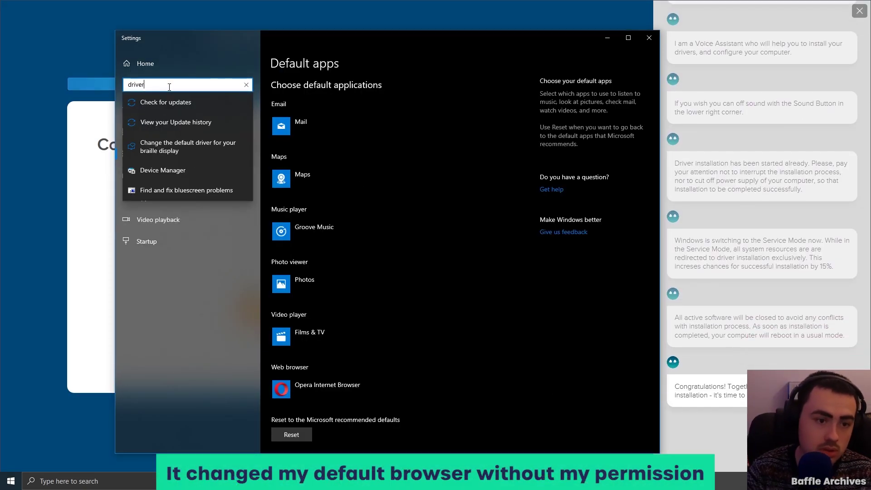
{"action": "double_click", "coordinate": [169, 86]}
{"action": "key", "text": "BackSpace"}
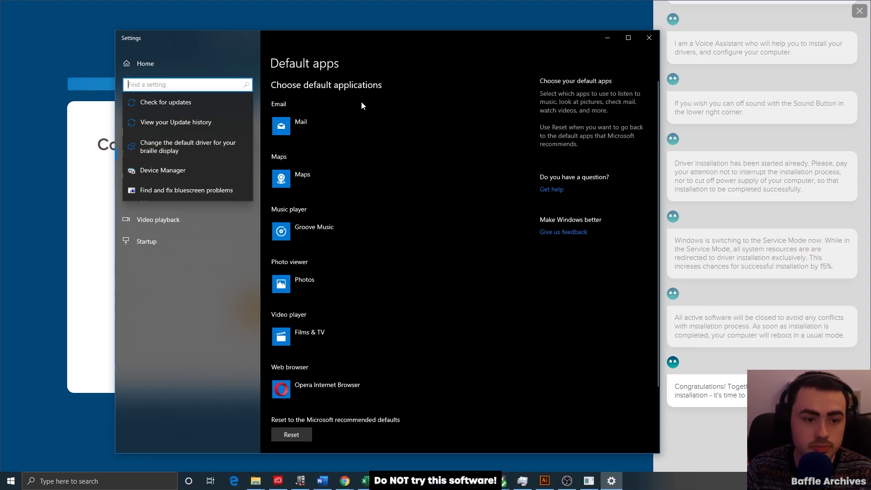